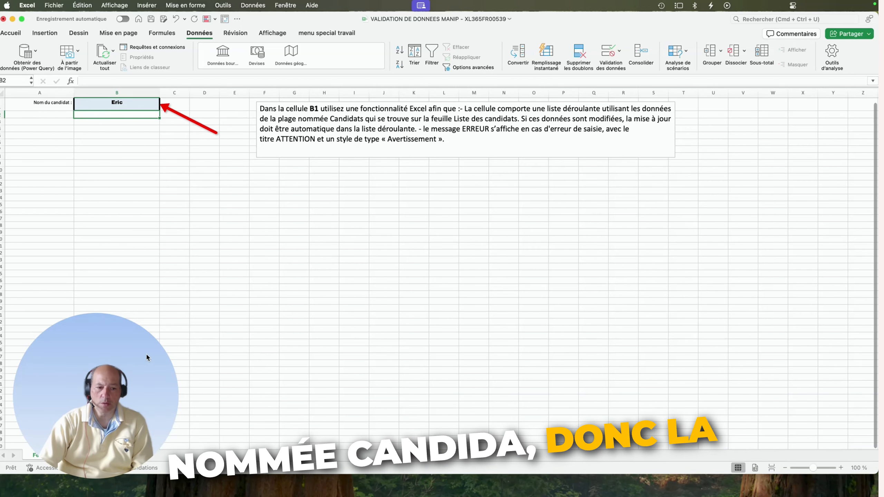
# - Look over the candidate table on the Liste des candidats sheet and return to Feuil1
pyautogui.moveTo(147, 353); pyautogui.dragTo(737, 275)
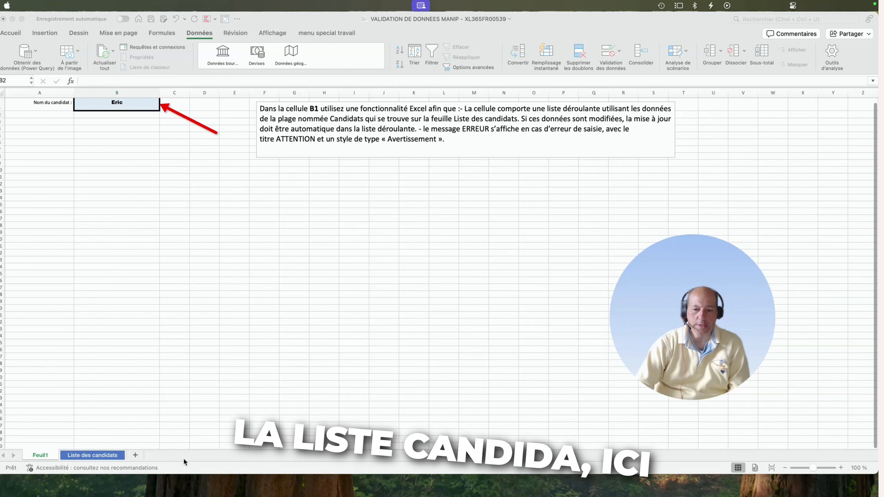
pyautogui.click(81, 456)
pyautogui.click(87, 456)
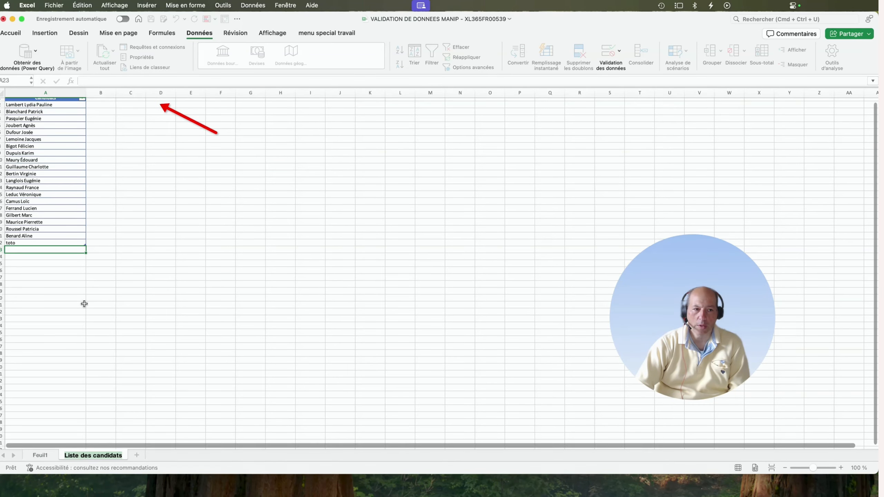
pyautogui.scroll(1, 84, 303)
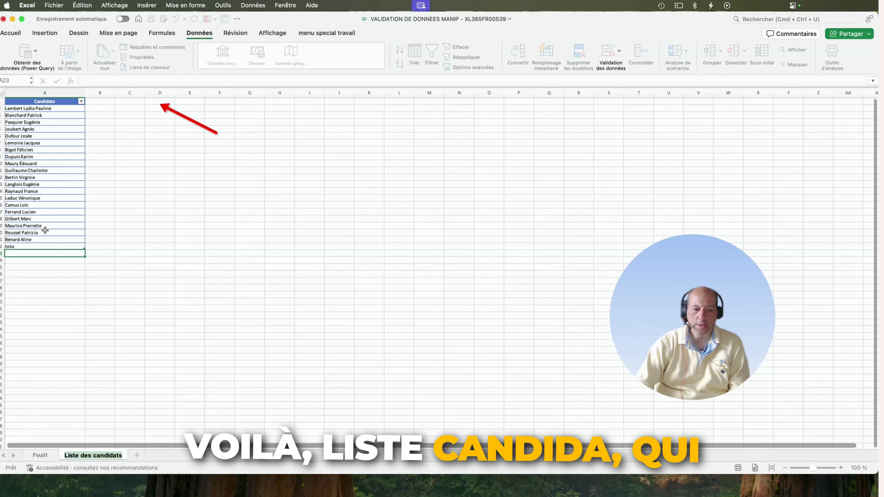
pyautogui.click(40, 455)
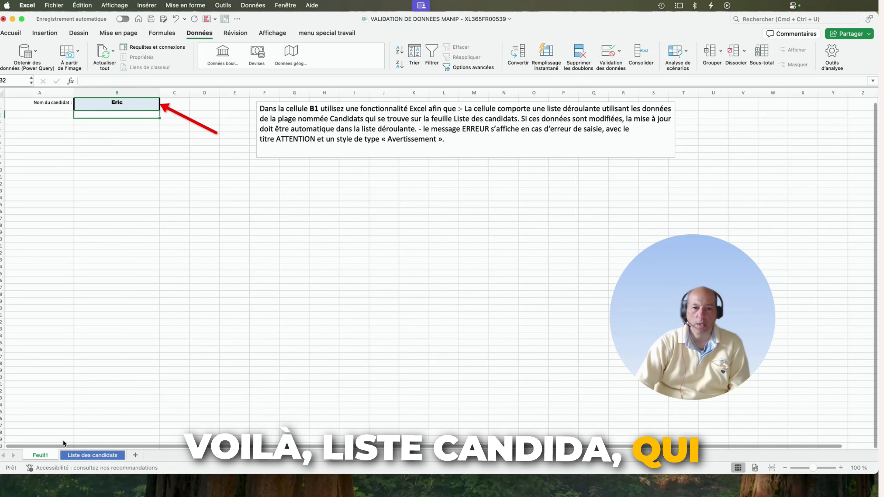
pyautogui.scroll(1, 225, 296)
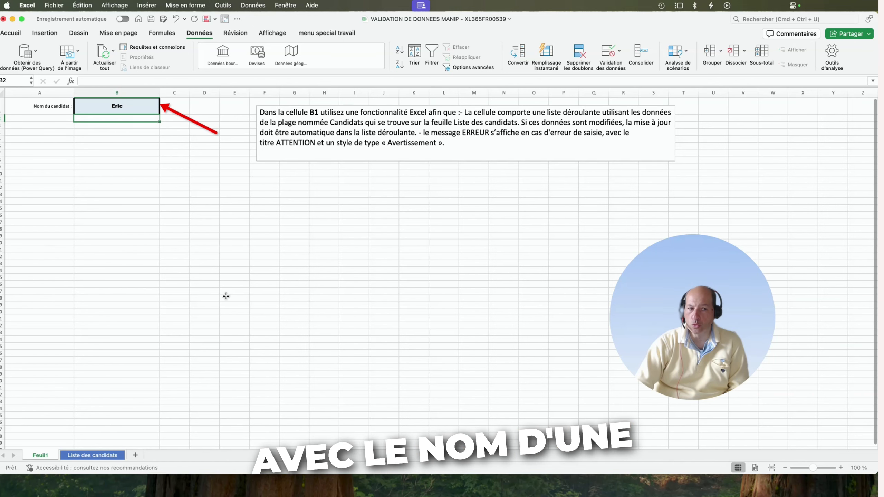
# - Select the candidate names on the Liste des candidats sheet and check the Candidats named range's reference in the Name Manager
pyautogui.scroll(-1, 86, 437)
pyautogui.click(93, 455)
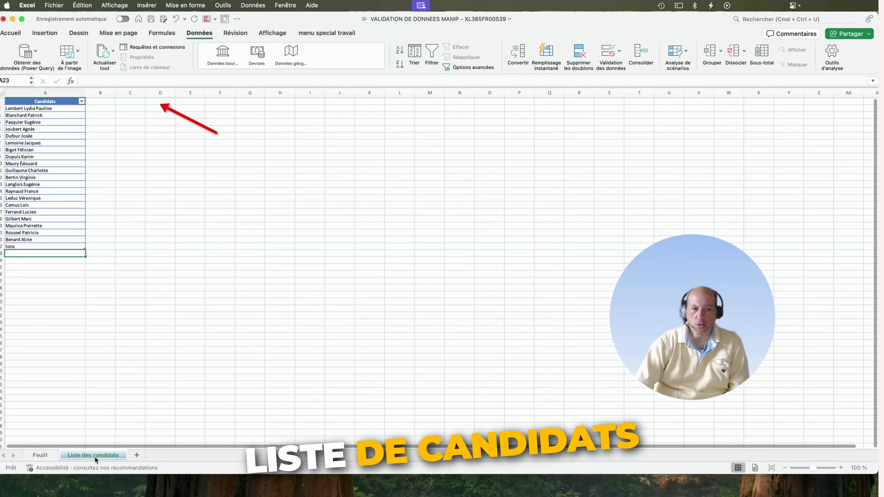
pyautogui.moveTo(35, 109); pyautogui.dragTo(47, 243)
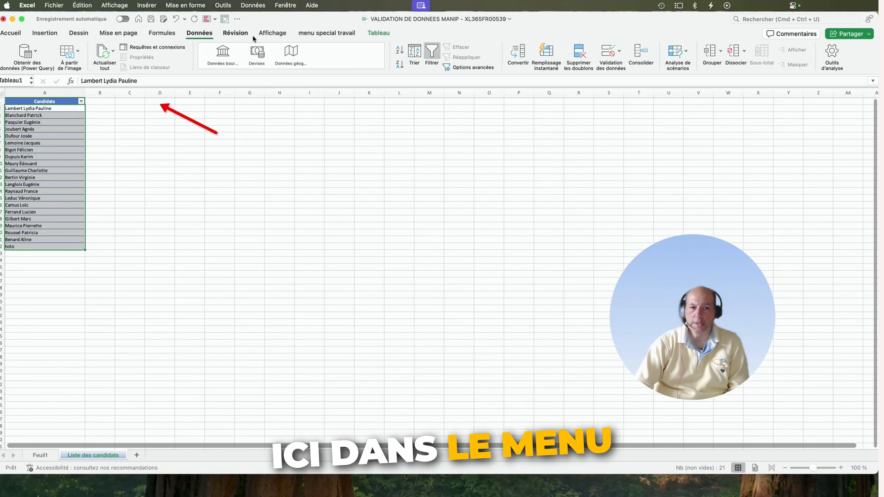
pyautogui.click(170, 35)
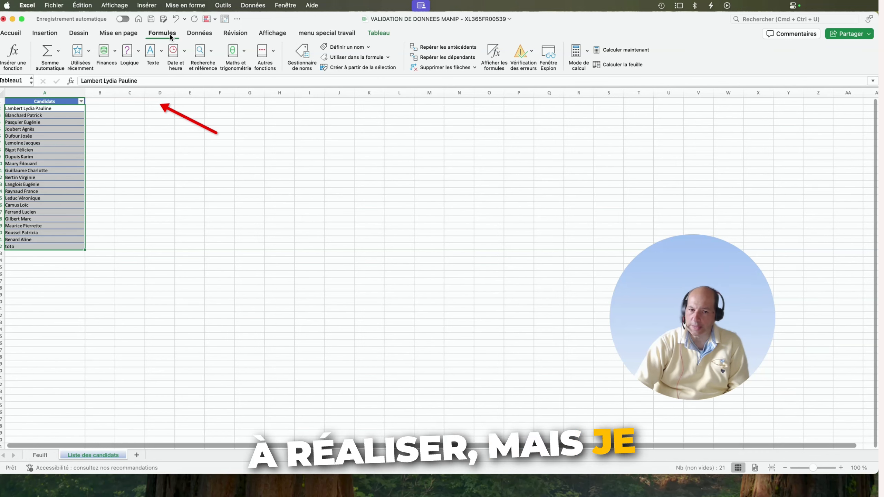
pyautogui.click(308, 55)
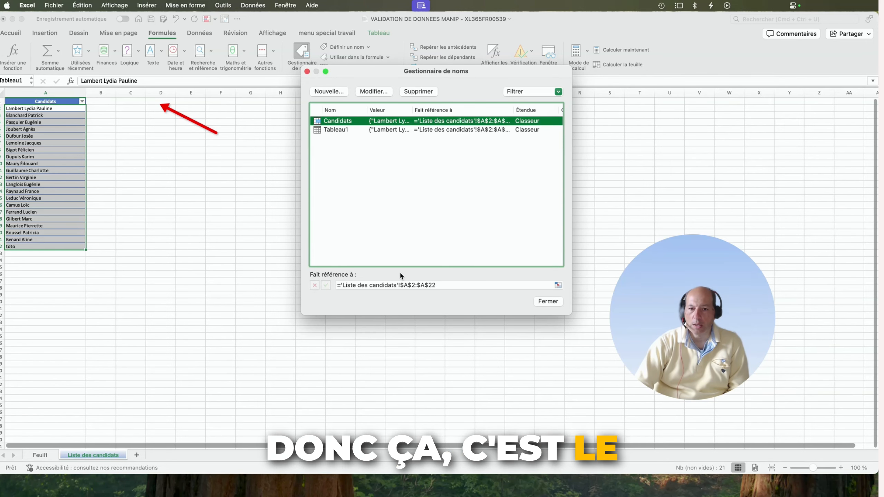
pyautogui.click(545, 301)
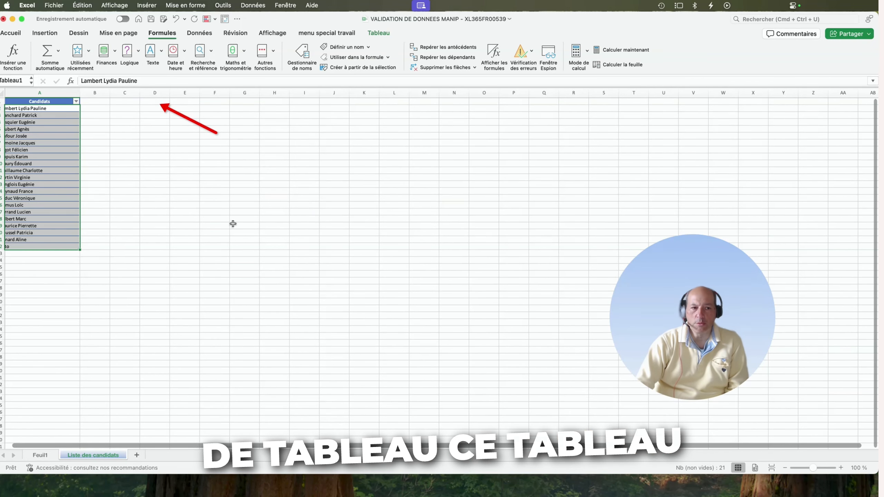
# - Select the Candidats column from its header through row 21 and view the available Format as Table styles without applying one
pyautogui.hscroll(-1, 229, 223)
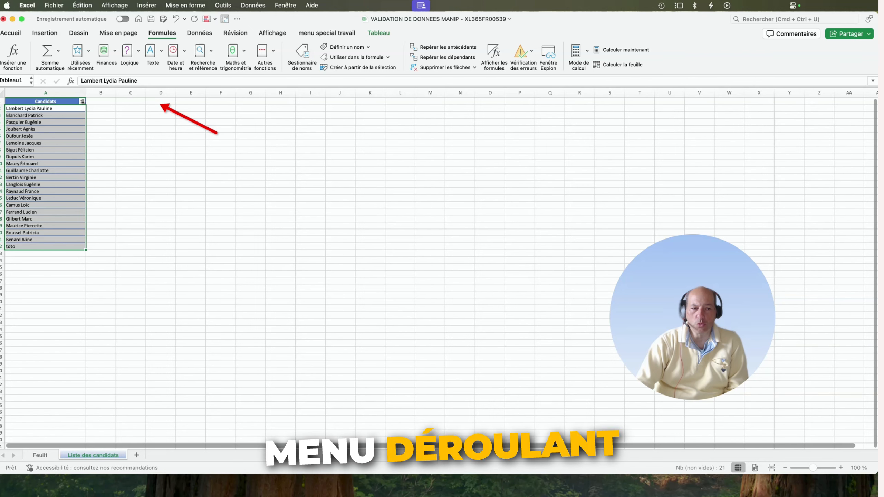
pyautogui.click(65, 108)
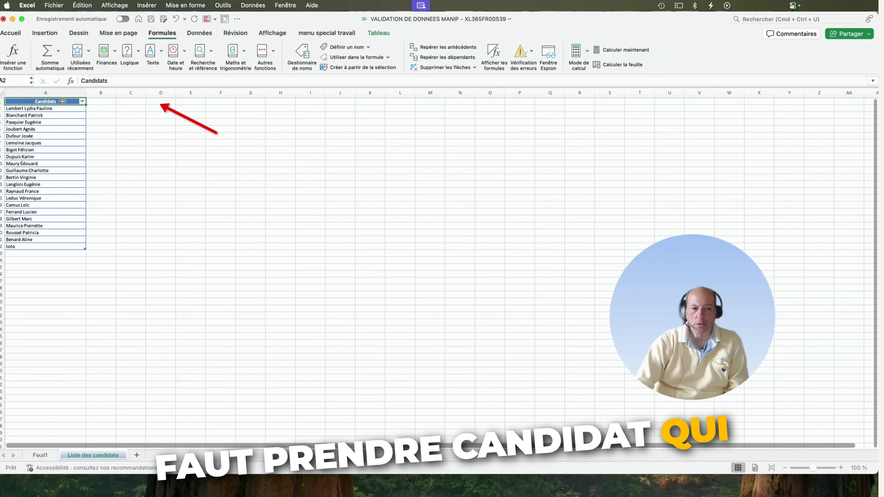
pyautogui.moveTo(63, 101); pyautogui.dragTo(51, 237)
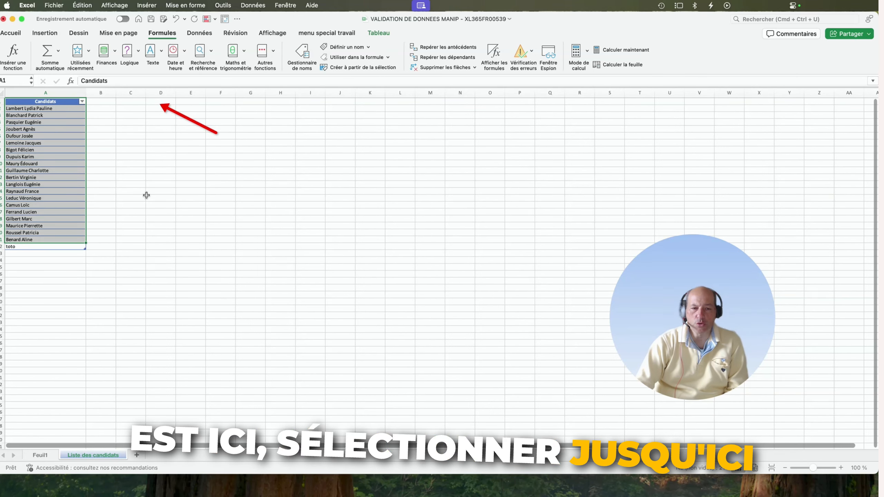
pyautogui.click(17, 36)
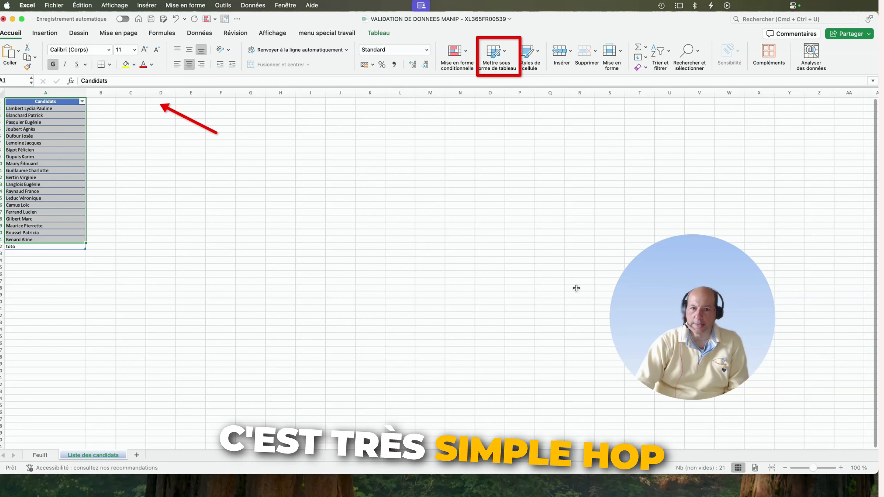
pyautogui.click(505, 52)
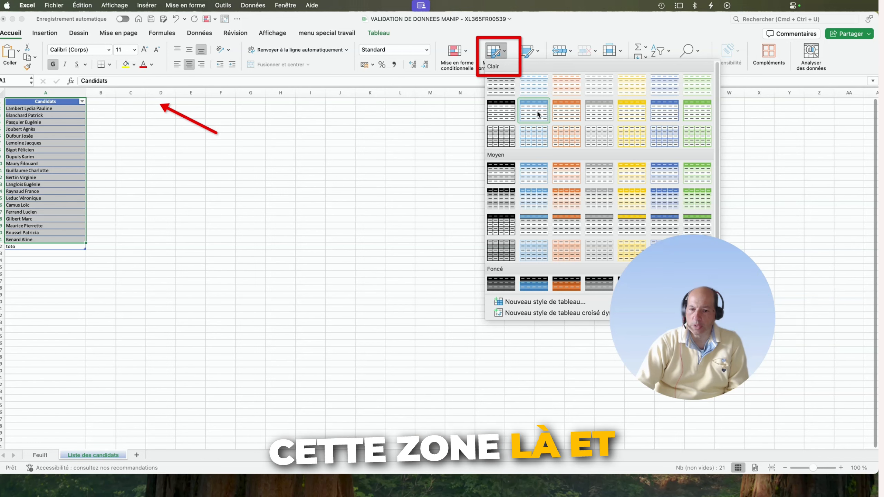
pyautogui.press('Escape')
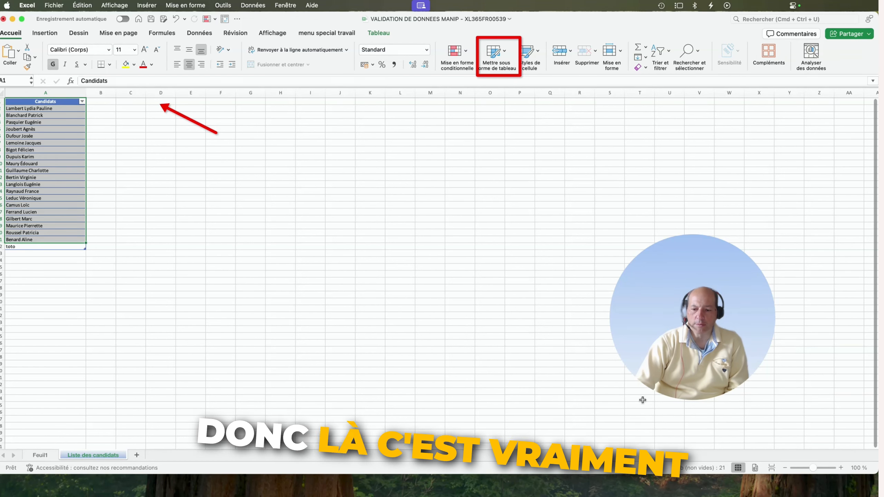
# - View the sort and filter options of the Candidats table header without changing them
pyautogui.scroll(-1, 285, 236)
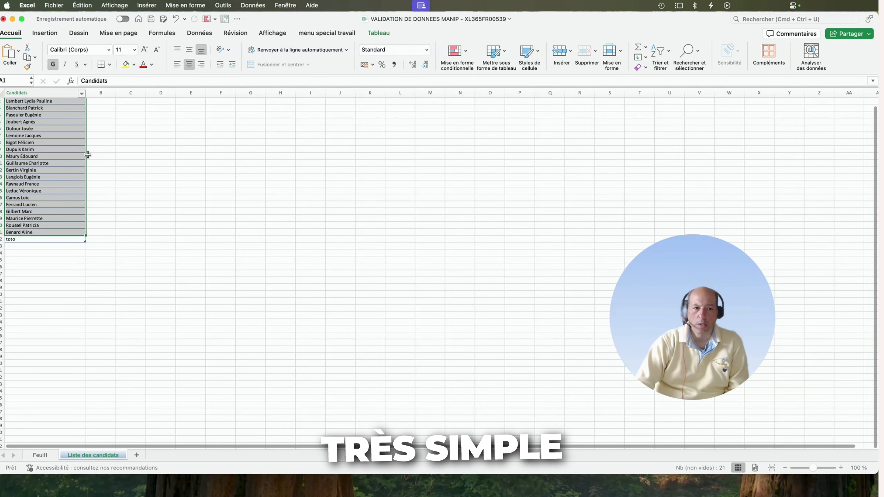
pyautogui.scroll(1, 88, 155)
pyautogui.click(82, 101)
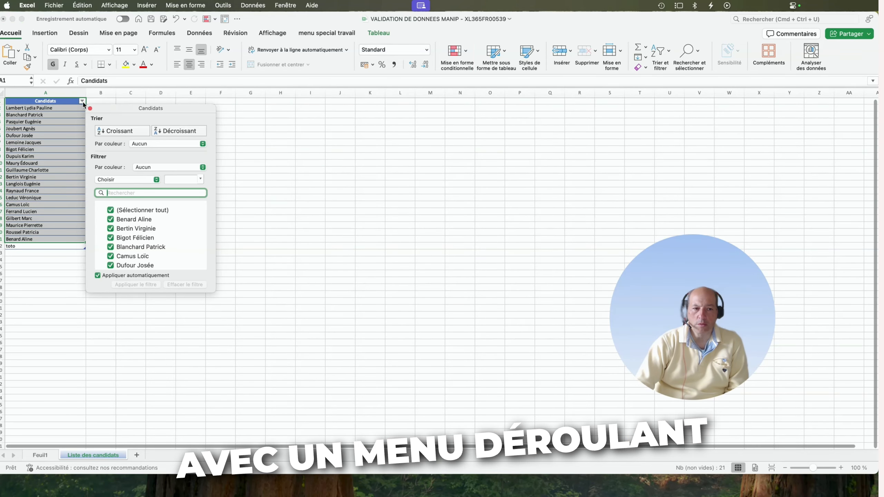
pyautogui.click(83, 102)
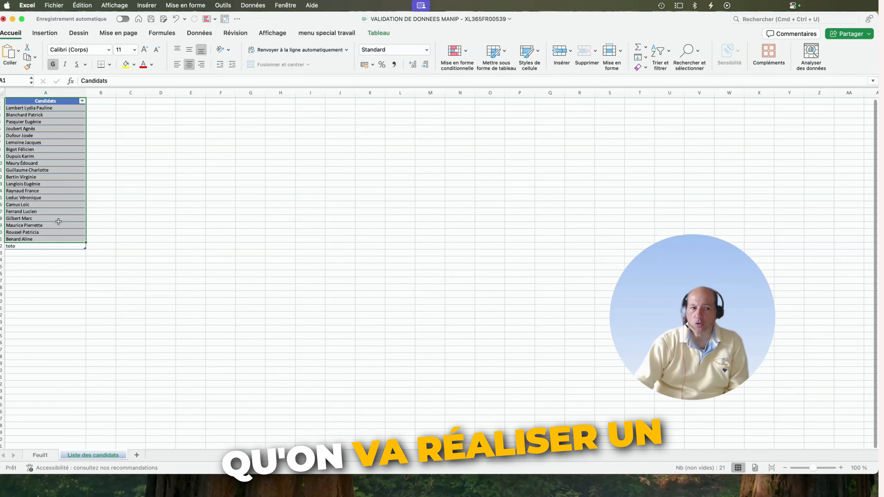
# - Open the data validation settings of cell B1 on Feuil1 and review its list criteria and source
pyautogui.click(52, 454)
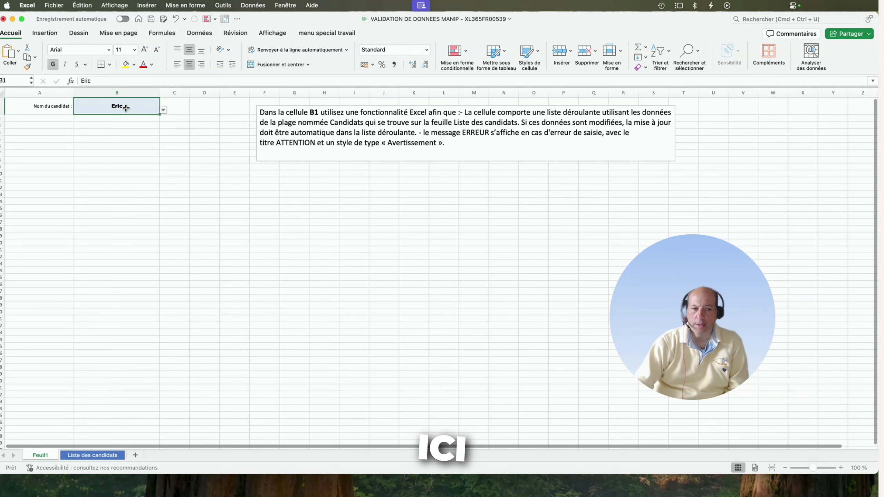
pyautogui.click(201, 34)
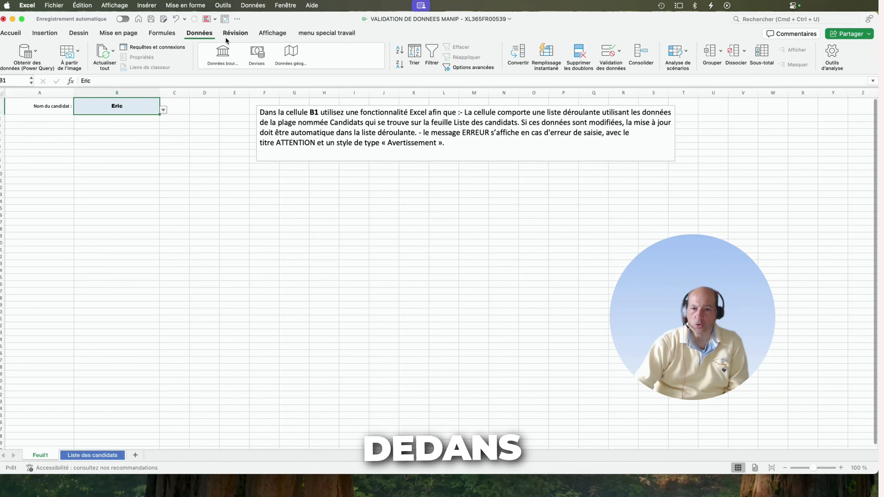
pyautogui.click(601, 52)
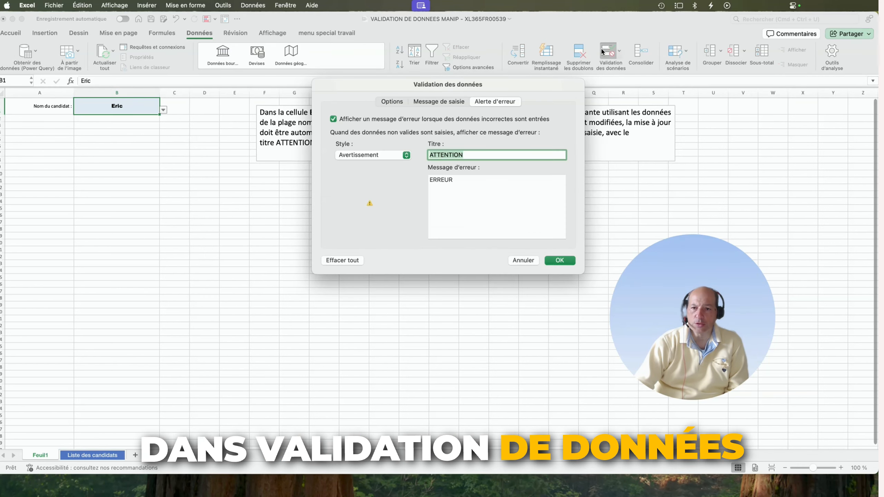
pyautogui.click(391, 101)
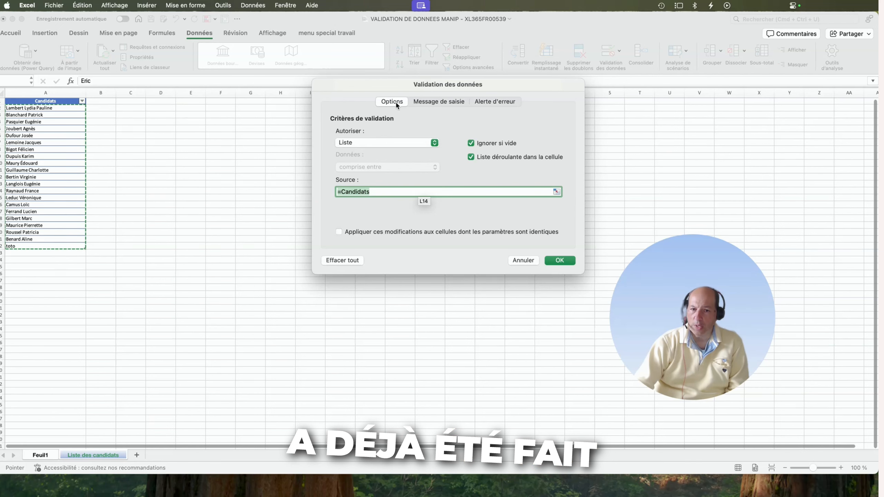
# - Set B1's error alert to the Avertissement style with the title ATTENTION and the message ERREUR, and apply the validation
pyautogui.click(493, 101)
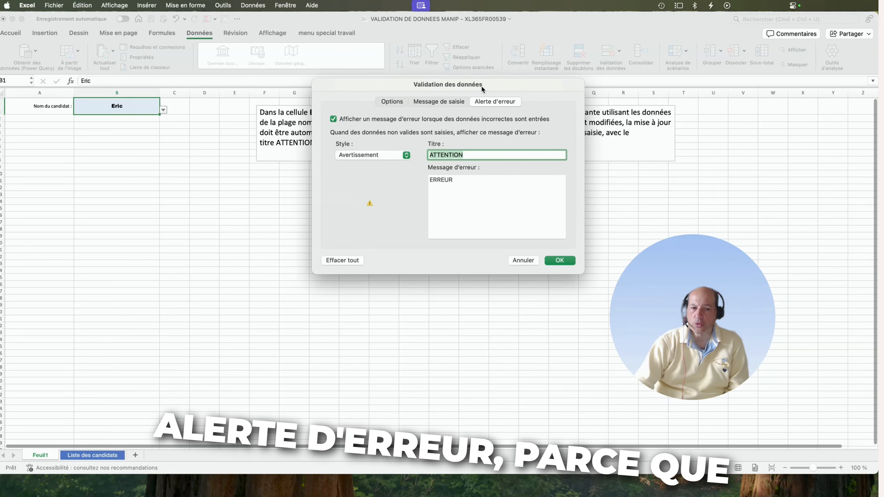
pyautogui.moveTo(481, 86); pyautogui.dragTo(425, 195)
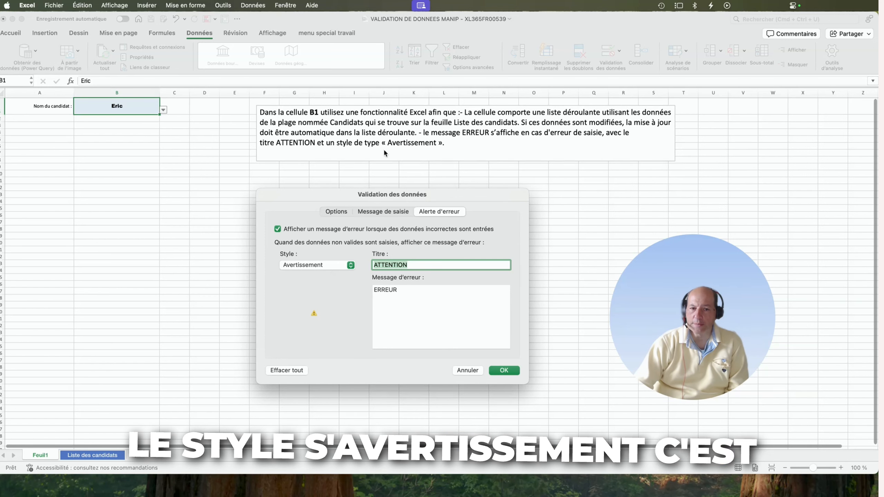
pyautogui.click(335, 264)
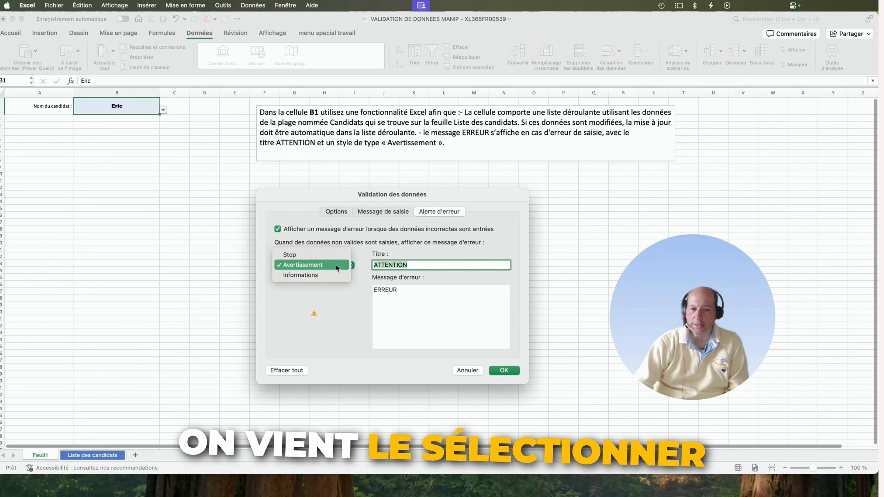
pyautogui.click(336, 266)
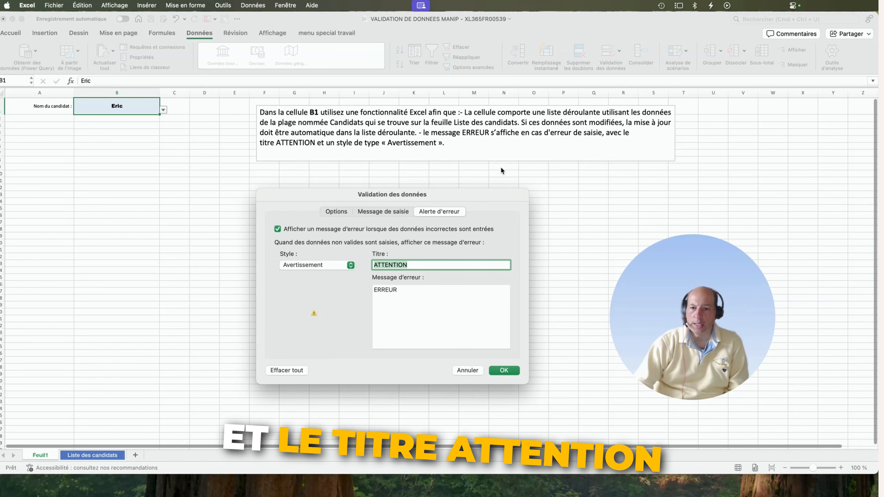
pyautogui.click(420, 265)
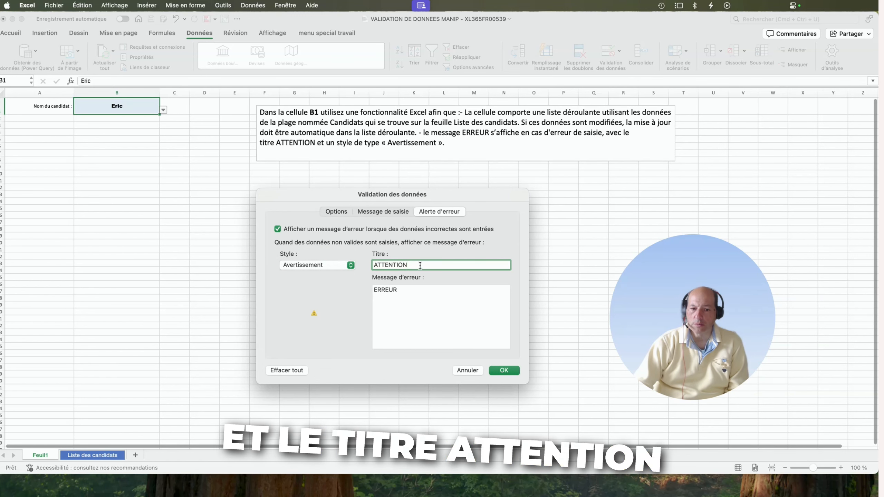
pyautogui.click(414, 290)
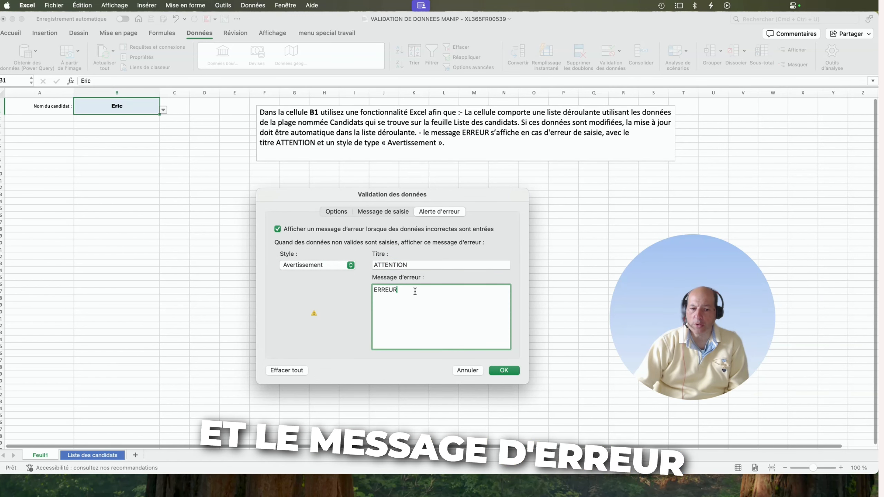
pyautogui.click(512, 372)
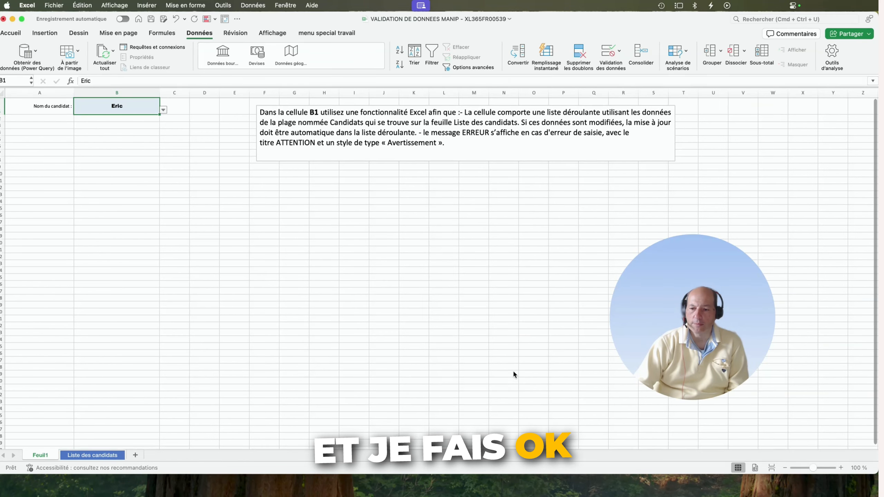
# - Test B1's validation by replacing its content with a first name missing from the candidate list, and decline to keep the invalid entry
pyautogui.scroll(-1, 625, 418)
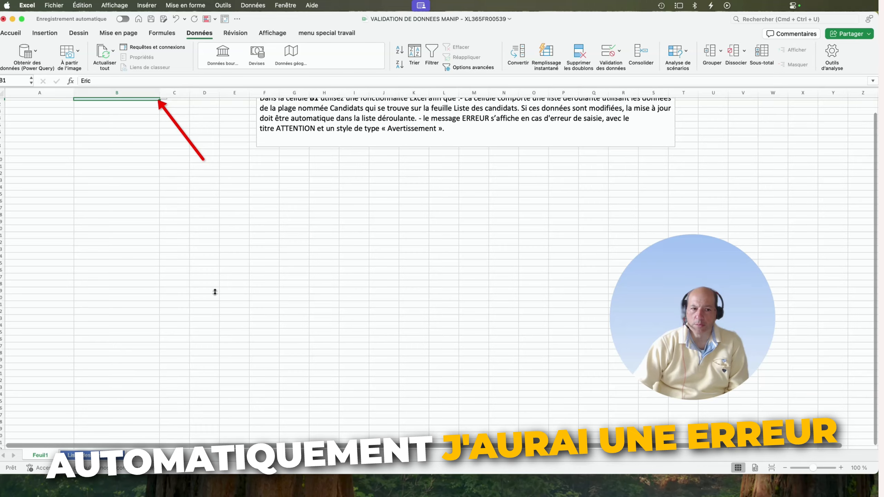
pyautogui.scroll(1, 216, 293)
pyautogui.doubleClick(128, 107)
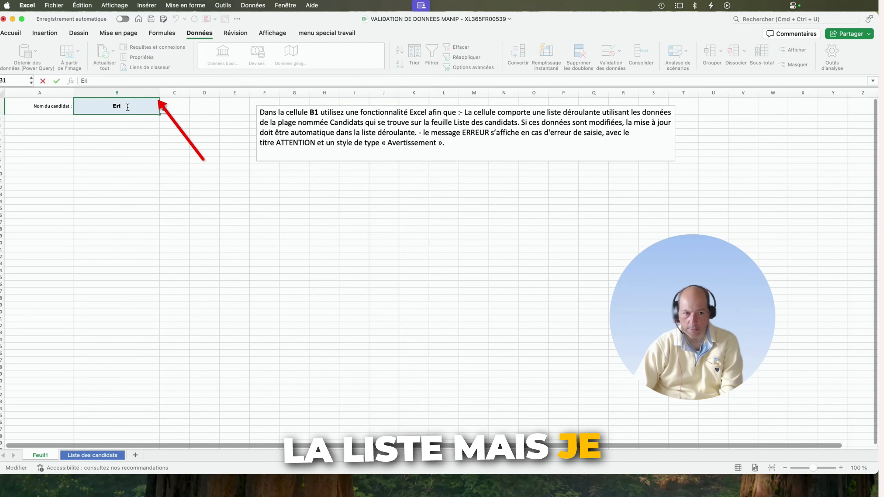
pyautogui.press('BackSpace')
pyautogui.press('BackSpace')
pyautogui.write('velyne')
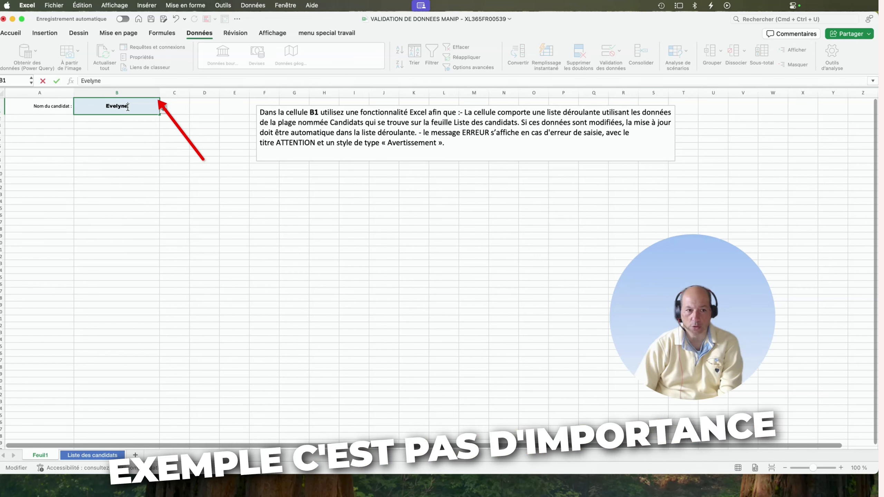
pyautogui.press('Return')
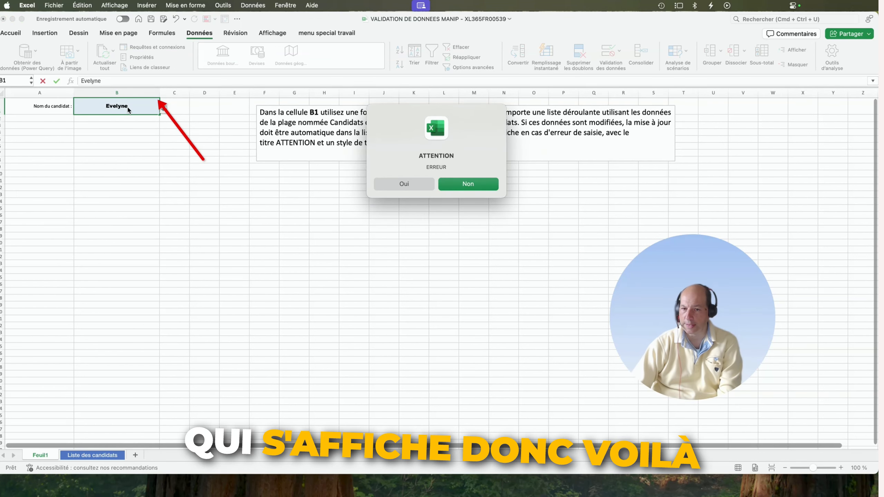
pyautogui.click(462, 183)
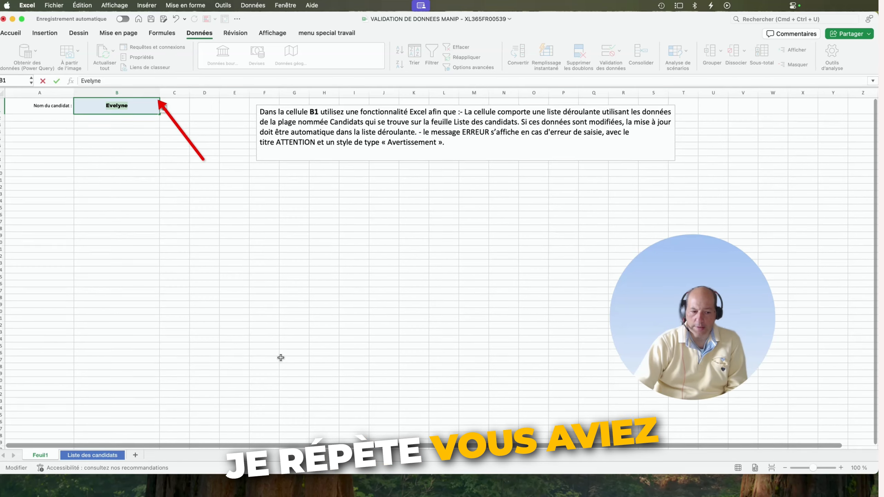
# - Switch to the Liste des candidats sheet, accepting the invalid first name in B1 at the ATTENTION alert
pyautogui.scroll(-1, 280, 357)
pyautogui.click(93, 455)
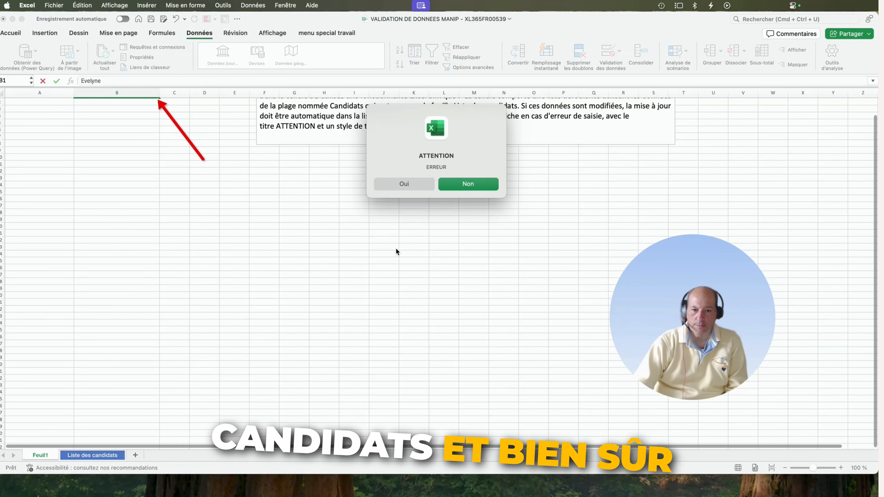
pyautogui.click(402, 184)
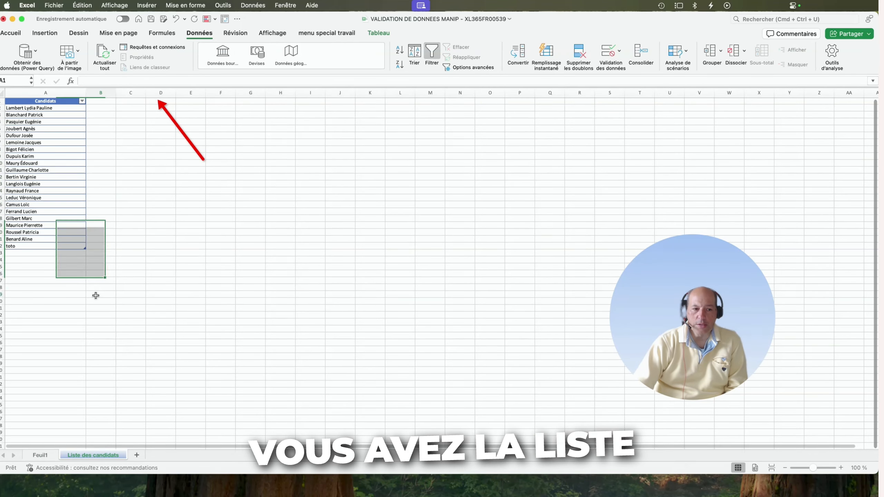
# - Select the Candidats header with the original candidate names below it, excluding toto, and review the table formatting styles
pyautogui.scroll(1, 69, 160)
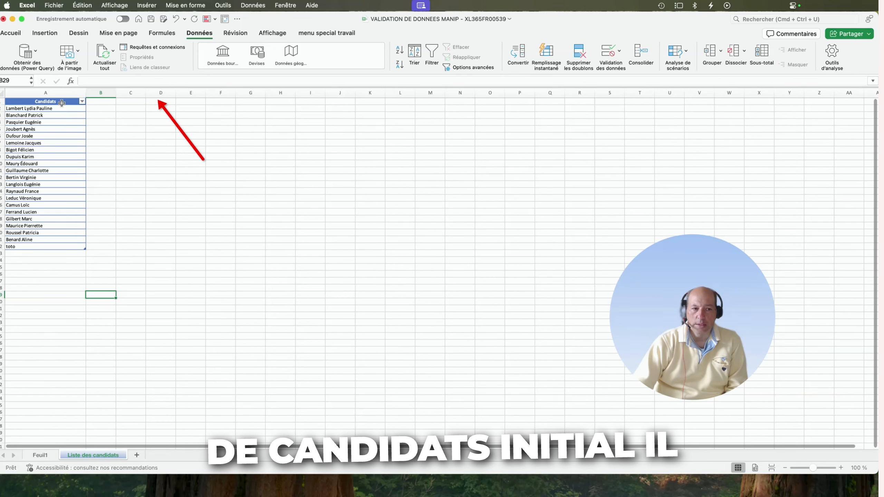
pyautogui.moveTo(61, 102); pyautogui.dragTo(48, 236)
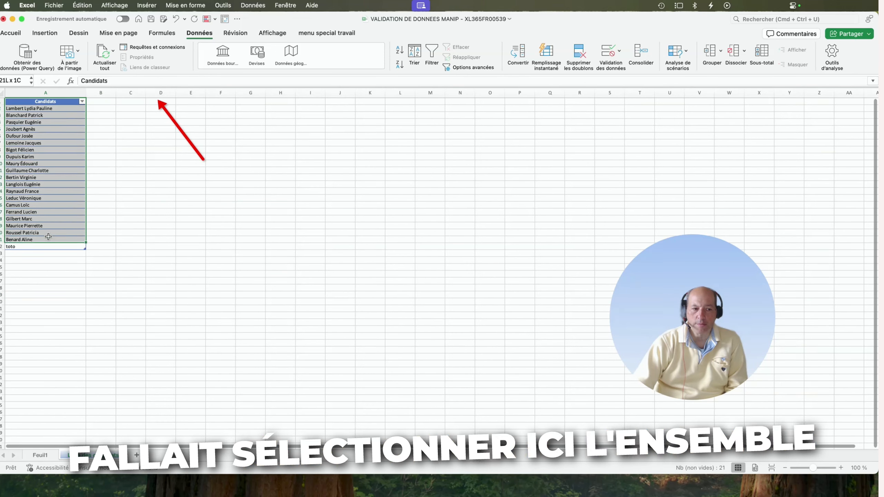
pyautogui.click(16, 34)
pyautogui.click(494, 52)
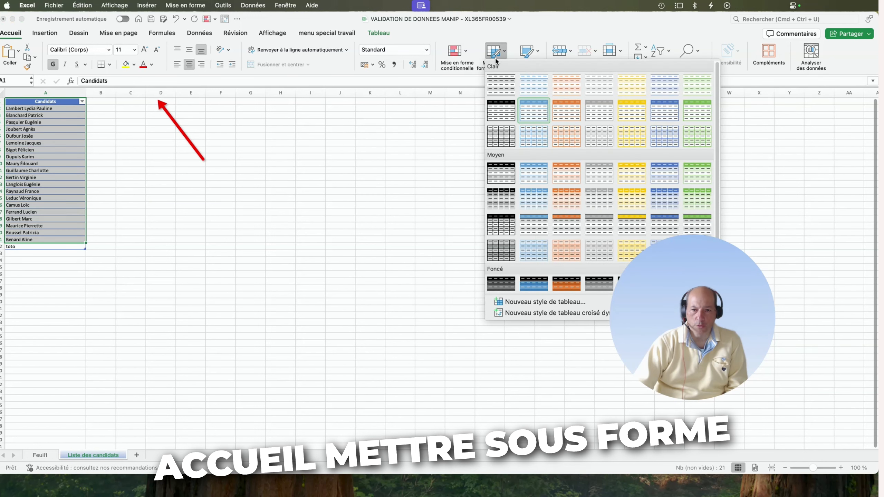
pyautogui.click(521, 112)
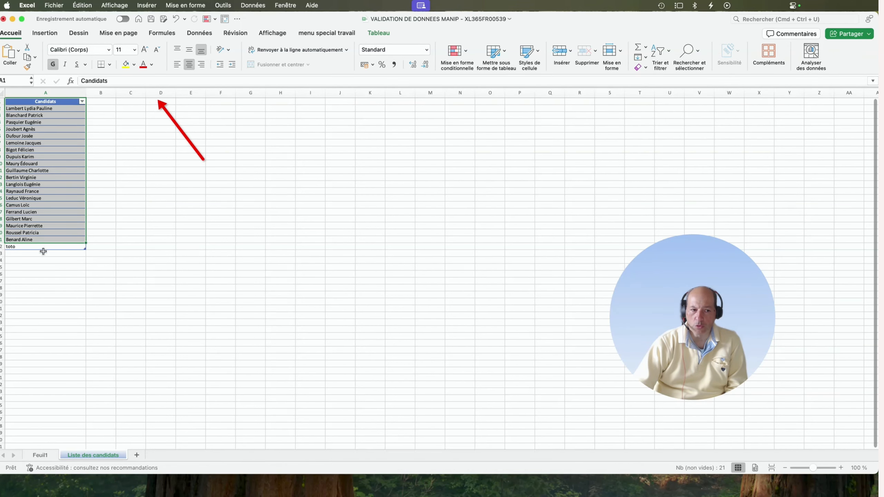
pyautogui.scroll(-1, 42, 249)
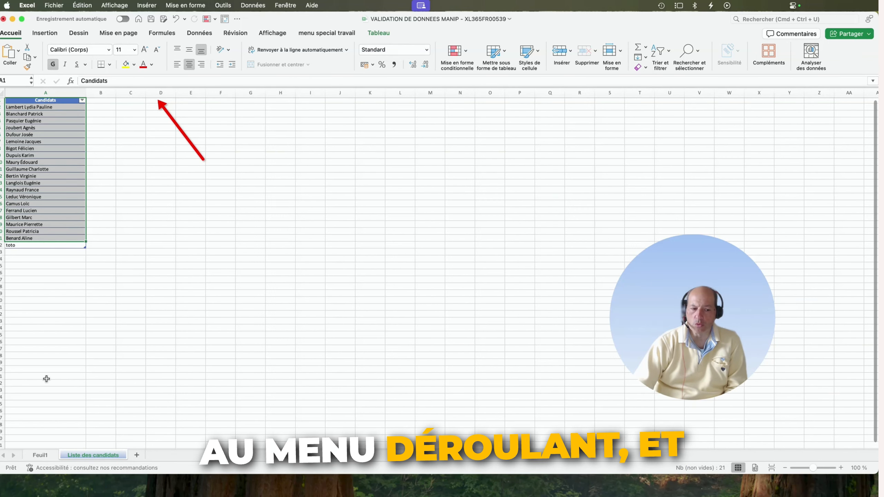
# - Review the input message and error alert settings of B1's data validation on Feuil1, and close them with the settings kept
pyautogui.click(47, 455)
pyautogui.scroll(2, 118, 171)
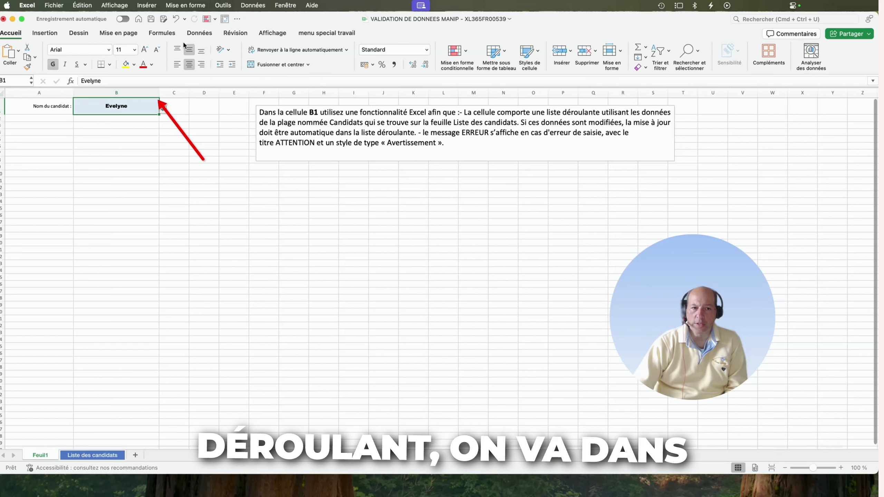
pyautogui.click(199, 33)
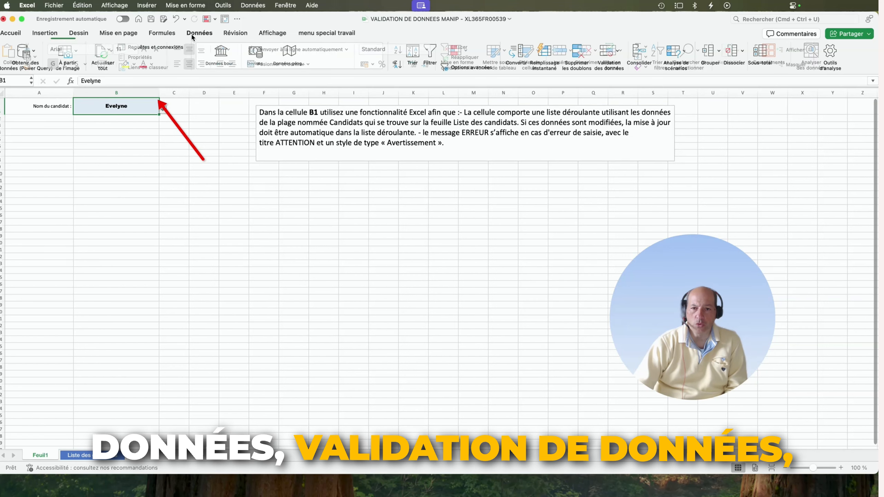
pyautogui.click(603, 56)
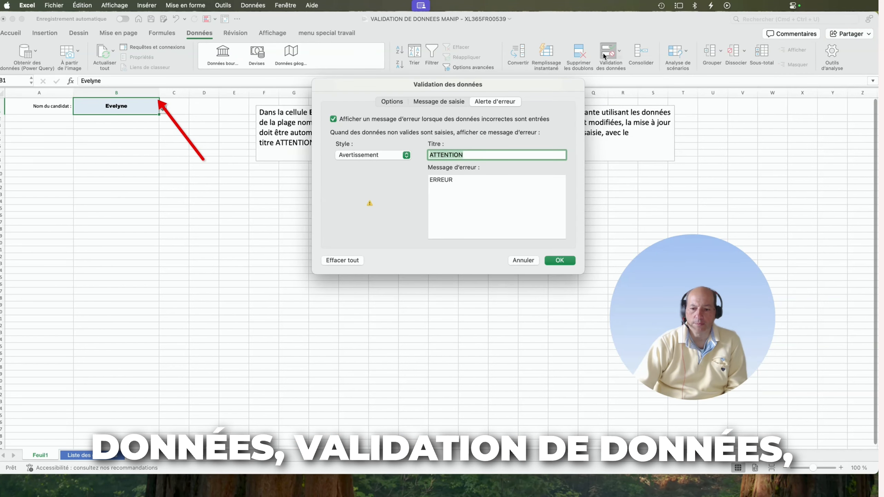
pyautogui.click(439, 102)
pyautogui.click(483, 102)
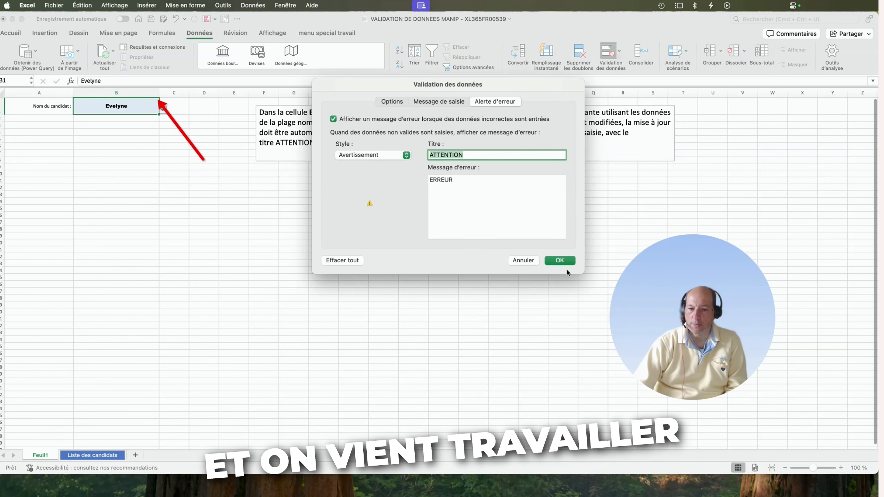
pyautogui.click(559, 260)
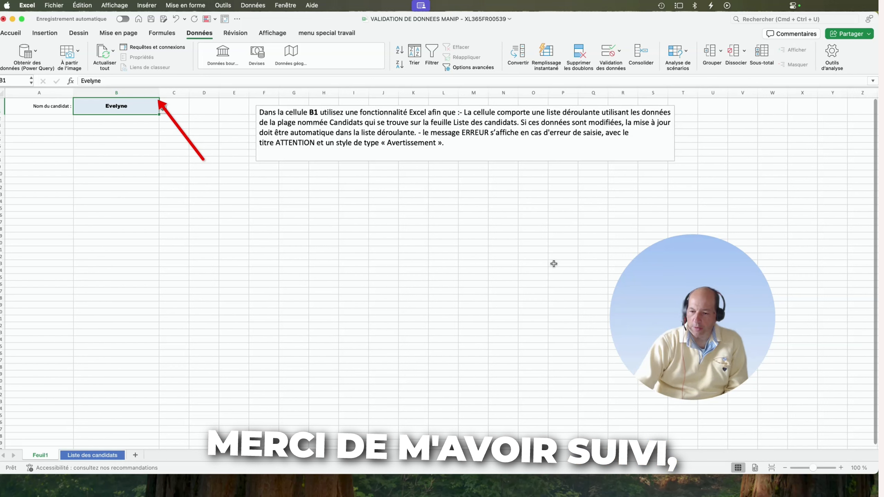